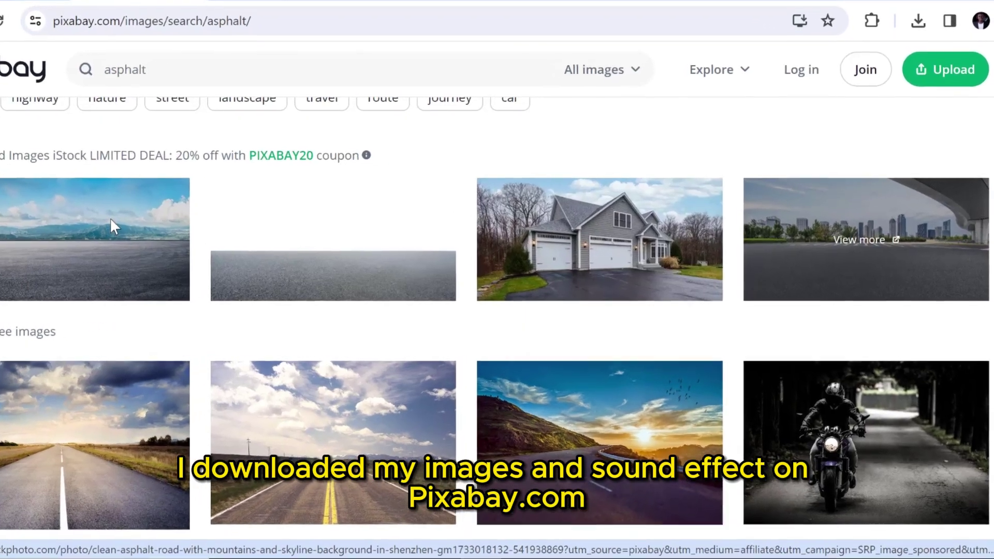
- Search Pixabay sound effects for 'cars' and scroll through the 2,141 results
{"action": "scroll", "coordinate": [67, 222], "scroll_direction": "up", "scroll_amount": 3}
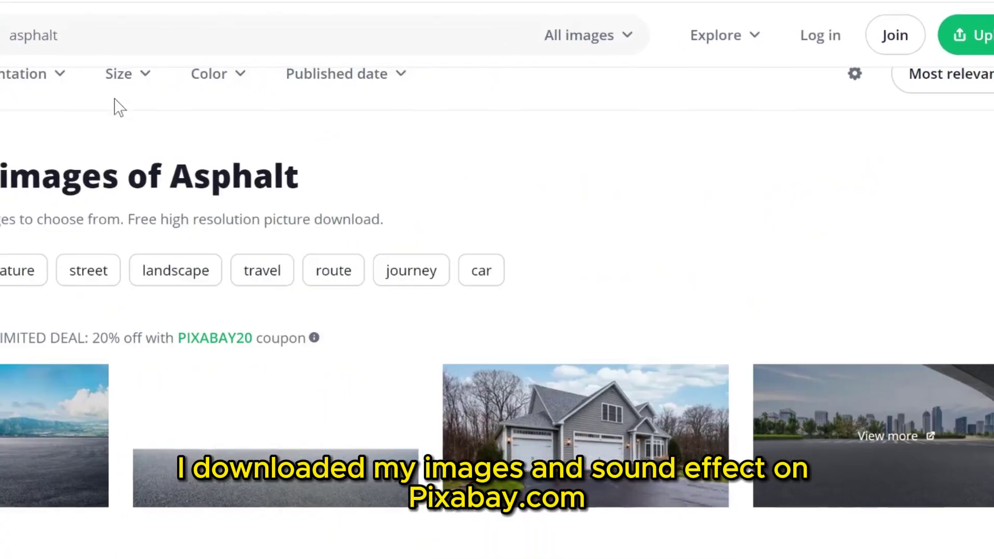
{"action": "scroll", "coordinate": [119, 107], "scroll_direction": "down", "scroll_amount": 5}
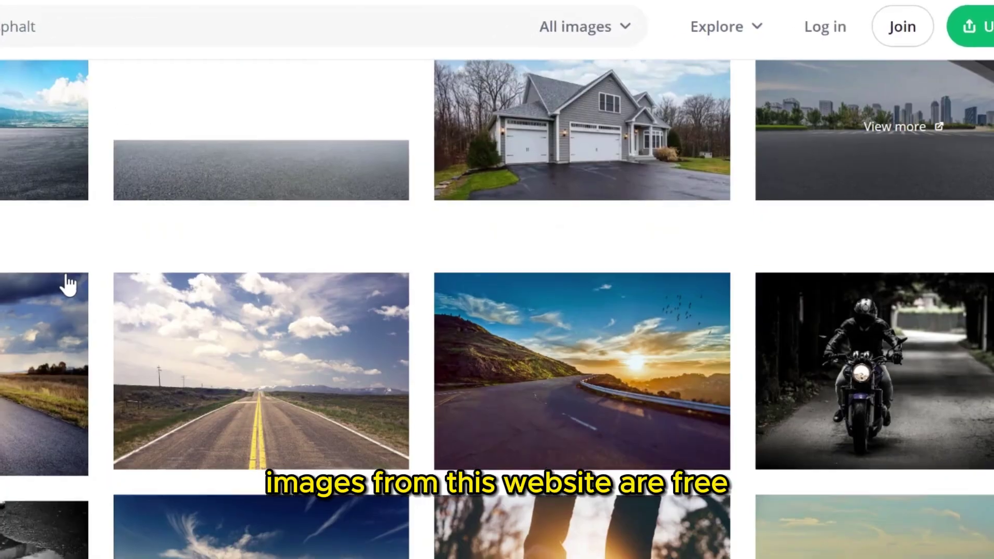
{"action": "scroll", "coordinate": [67, 281], "scroll_direction": "up", "scroll_amount": 5}
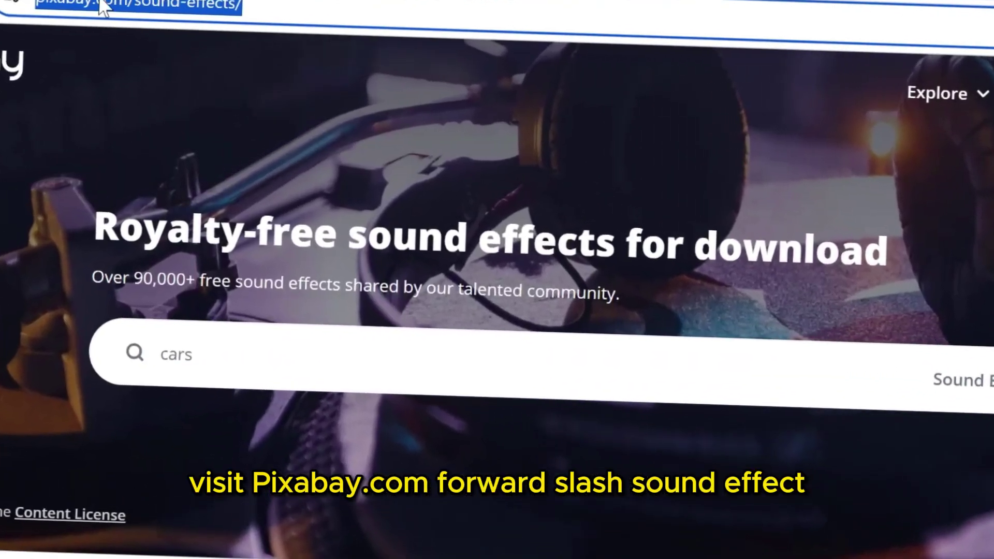
{"action": "left_click", "coordinate": [201, 360]}
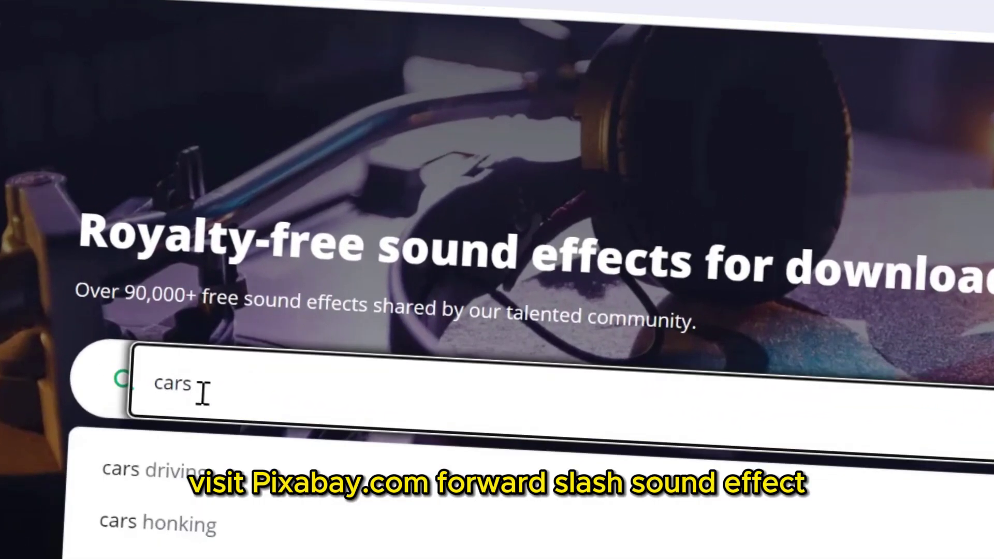
{"action": "left_click_drag", "start_coordinate": [202, 393], "coordinate": [155, 389]}
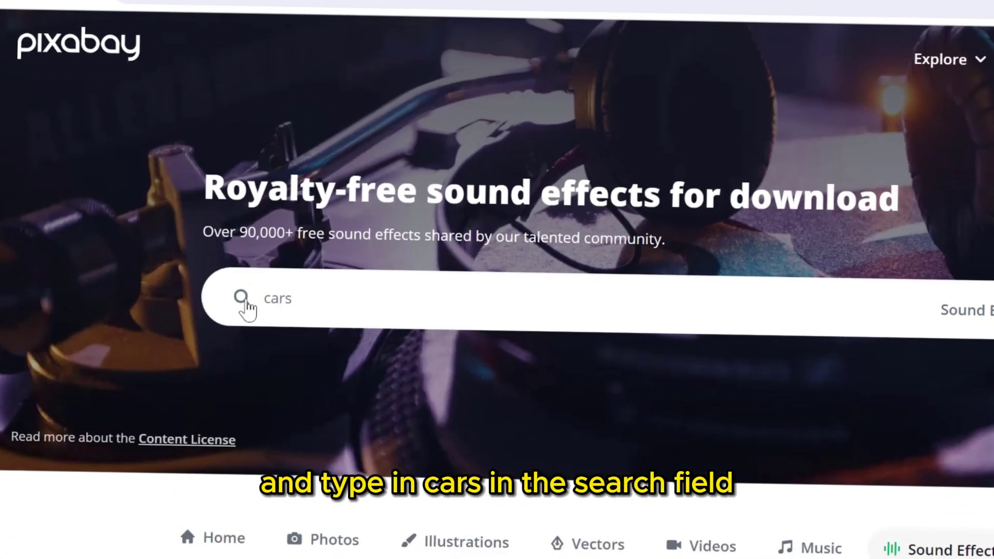
{"action": "left_click", "coordinate": [242, 298]}
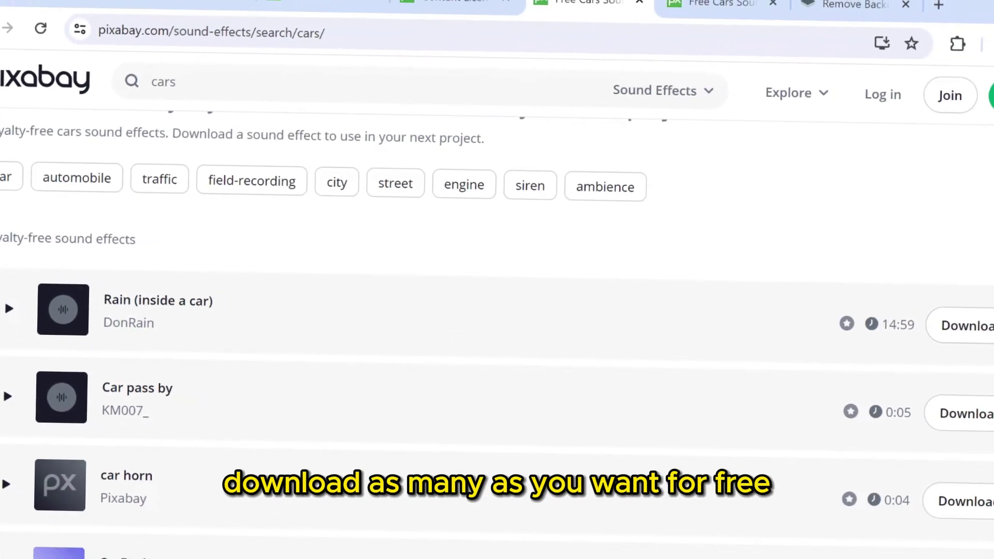
{"action": "scroll", "coordinate": [906, 455], "scroll_direction": "down", "scroll_amount": 3}
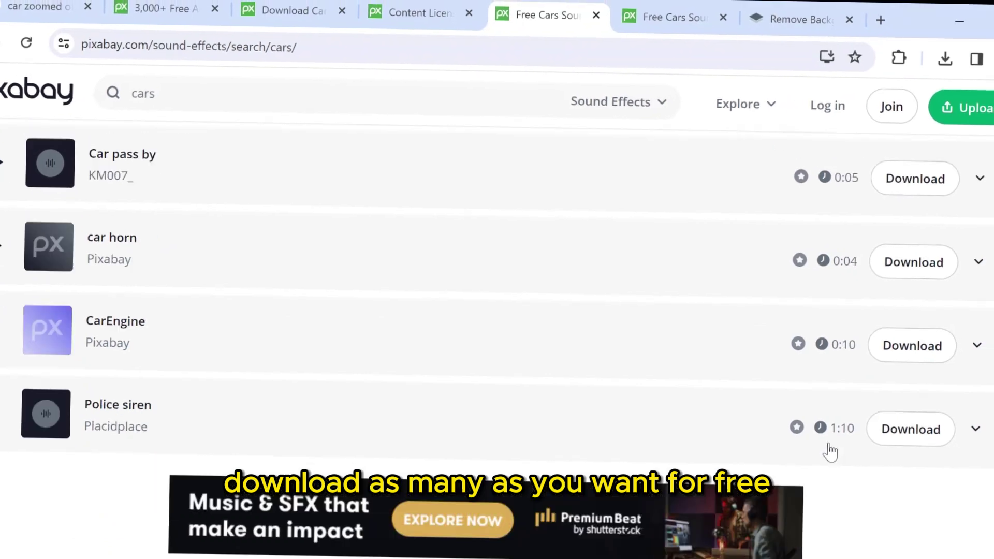
{"action": "scroll", "coordinate": [830, 452], "scroll_direction": "down", "scroll_amount": 2}
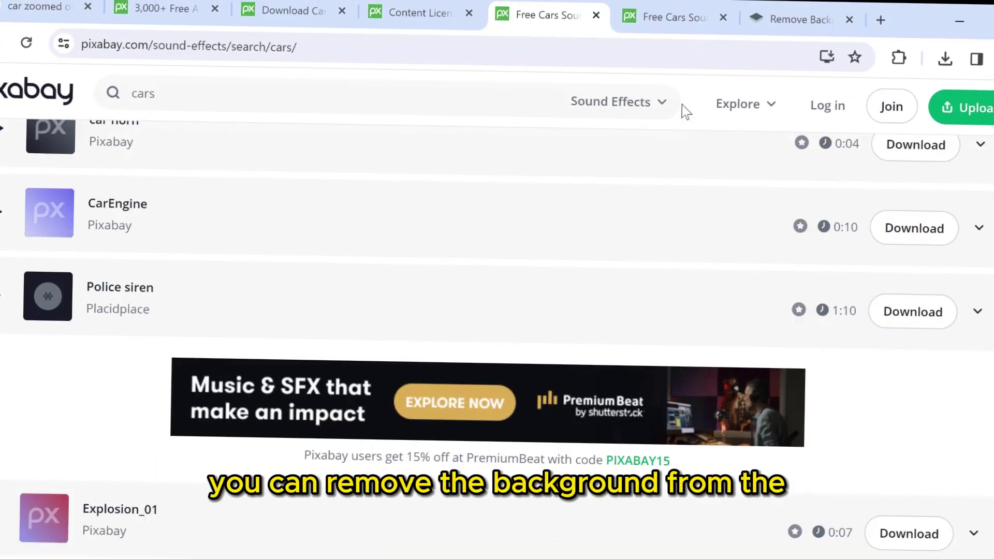
- Upload the car photo to remove.bg and download the cut-out as car-1300580_1280__1_-removebg-preview.png
{"action": "left_click", "coordinate": [795, 19]}
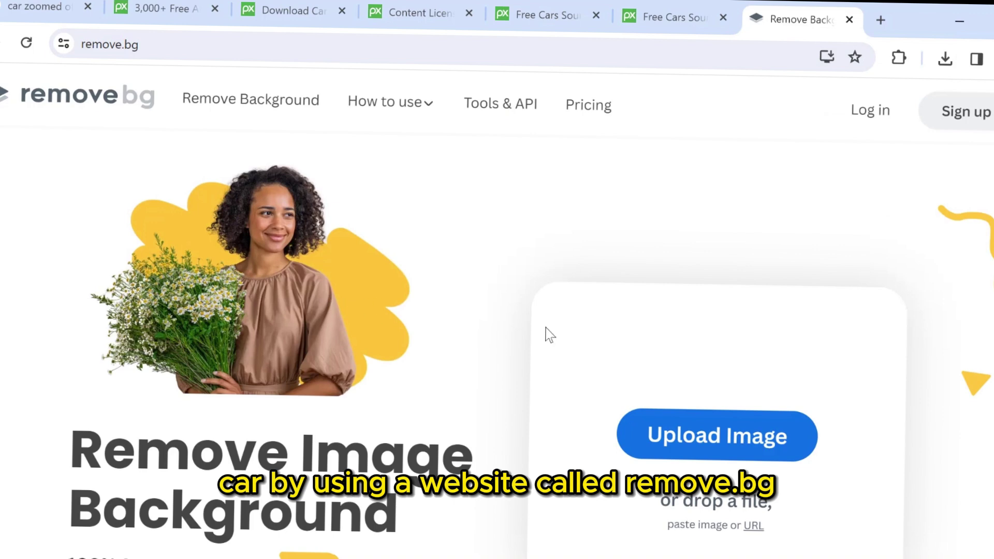
{"action": "left_click", "coordinate": [699, 437]}
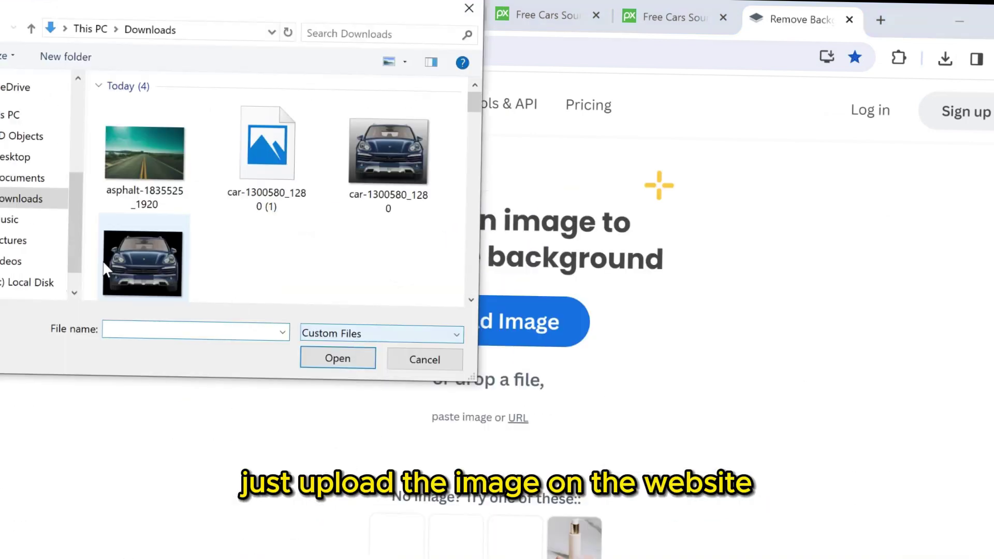
{"action": "left_click", "coordinate": [305, 157]}
{"action": "left_click", "coordinate": [326, 365]}
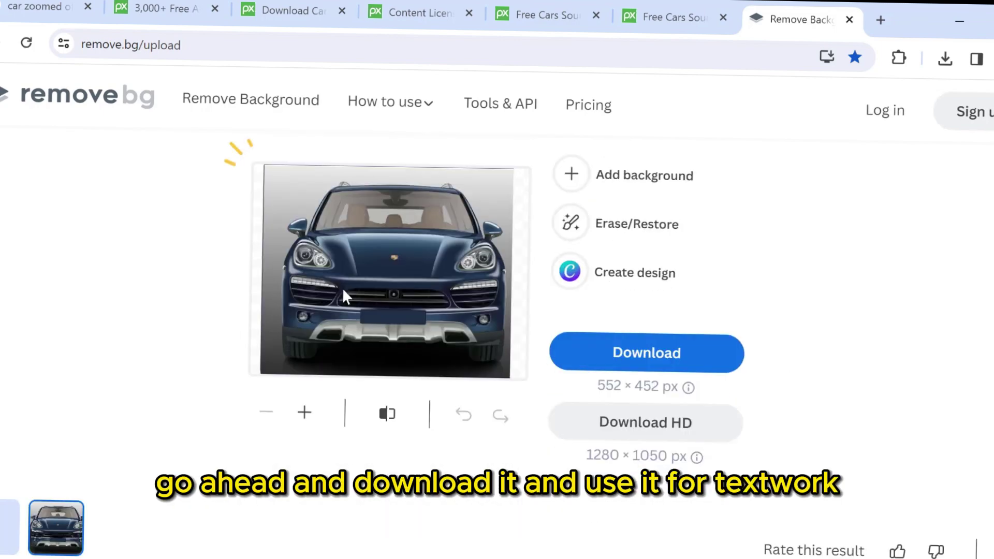
{"action": "left_click", "coordinate": [619, 357]}
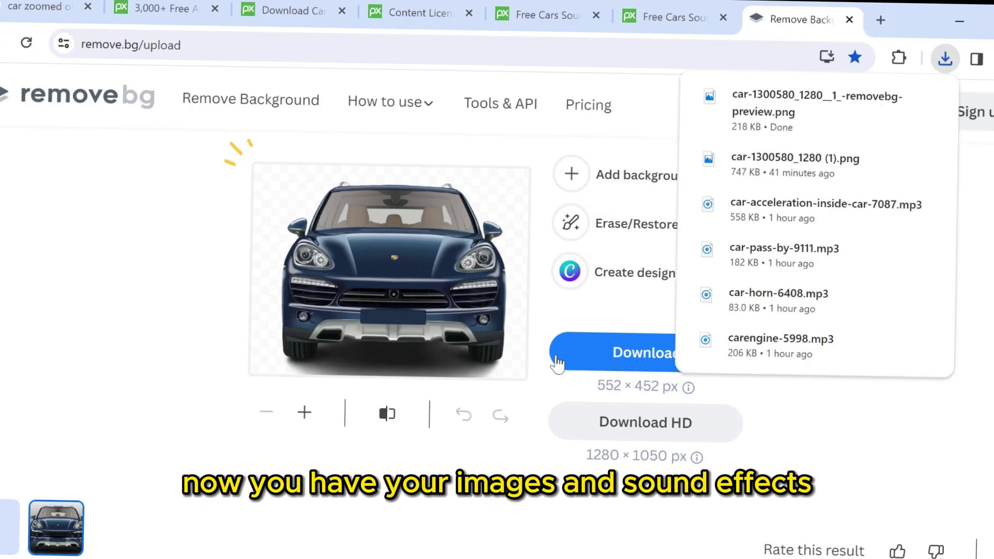
- Start a new CapCut project and import the asphalt photo, car cut-out, car-horn-6408 and carengine sounds
{"action": "left_click", "coordinate": [613, 543]}
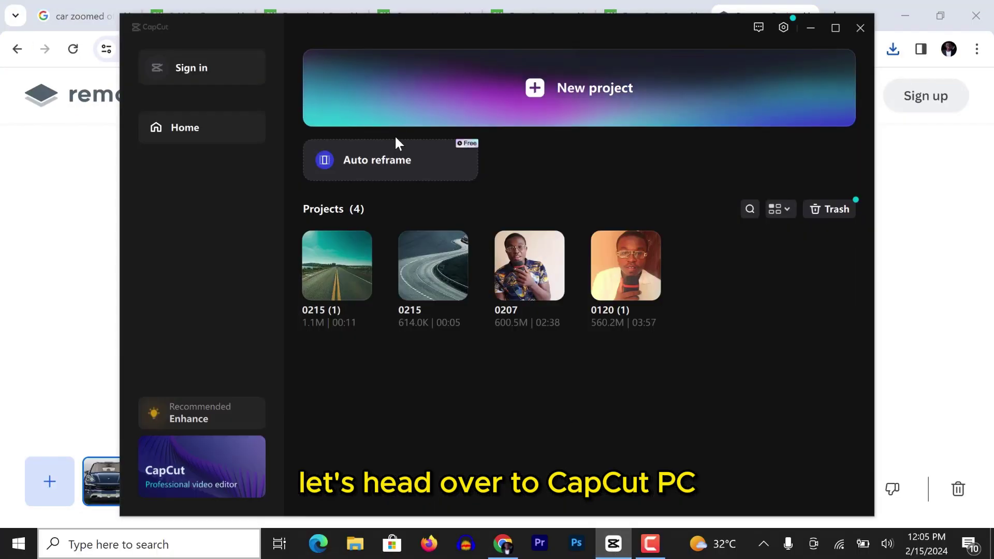
{"action": "left_click", "coordinate": [538, 88]}
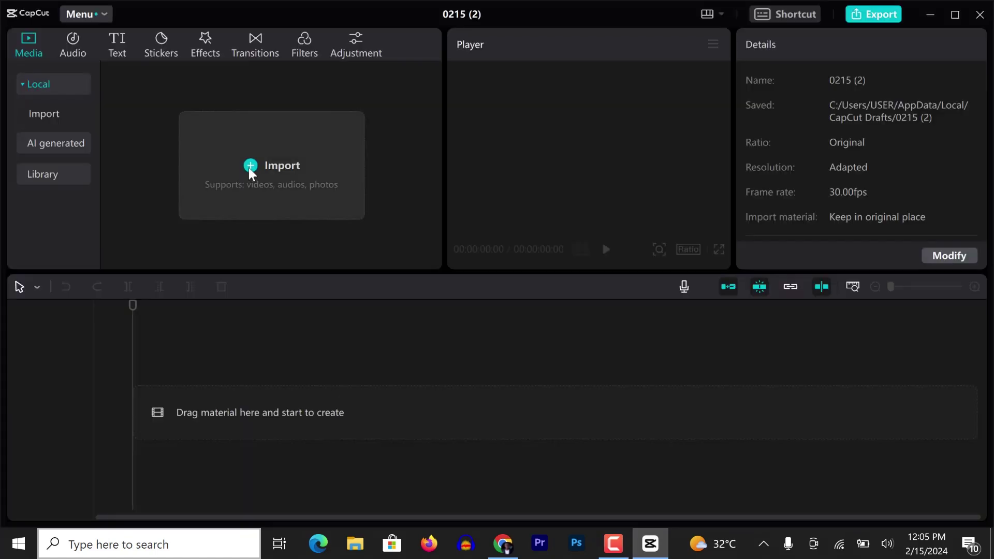
{"action": "left_click", "coordinate": [250, 165]}
{"action": "left_click", "coordinate": [288, 107], "text": "ctrl"}
{"action": "scroll", "coordinate": [295, 171], "scroll_direction": "down", "scroll_amount": 2}
{"action": "left_click", "coordinate": [290, 197], "text": "ctrl"}
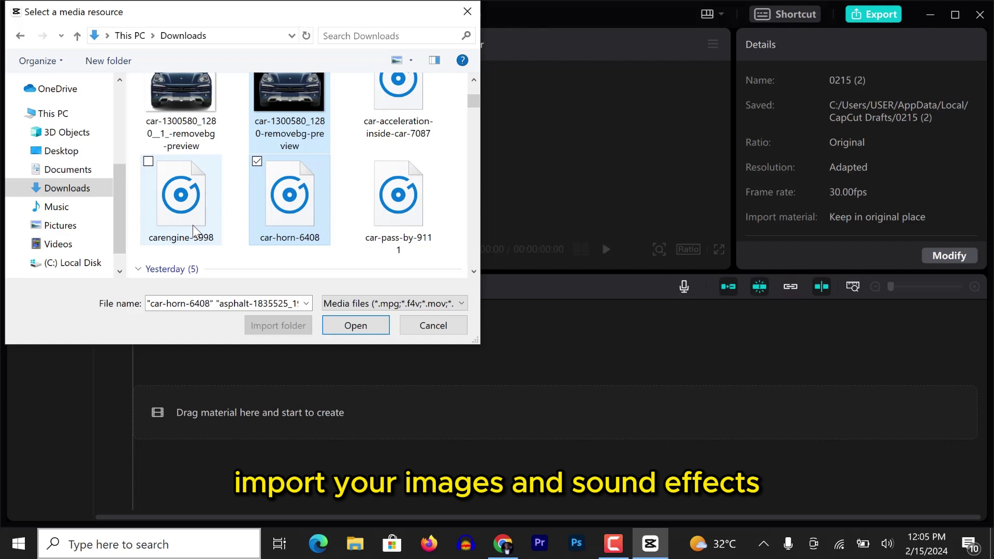
{"action": "left_click", "coordinate": [194, 230], "text": "ctrl"}
{"action": "left_click", "coordinate": [356, 325]}
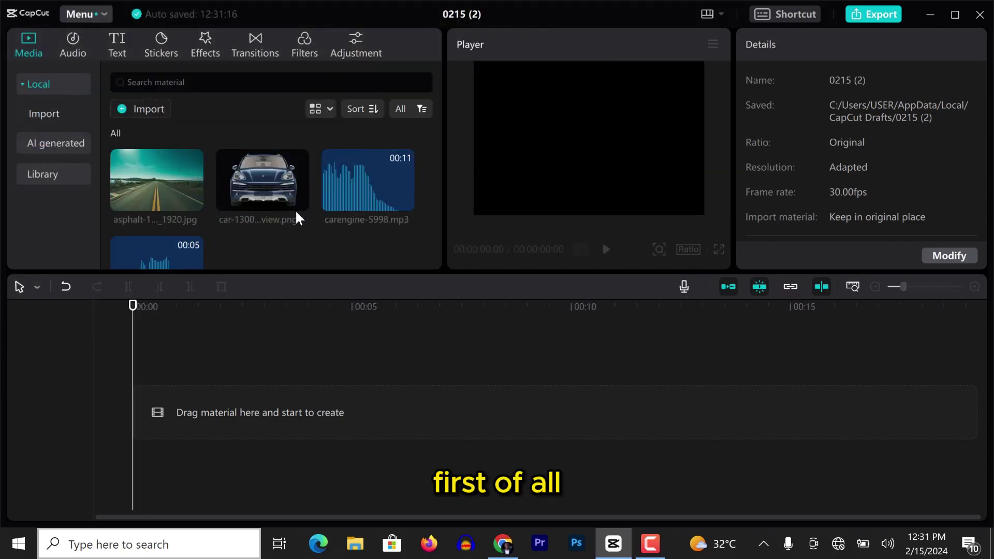
- Place the asphalt photo, the car cut-out above it, and carengine-5998.mp3 on separate tracks
{"action": "left_click_drag", "start_coordinate": [171, 196], "coordinate": [135, 414]}
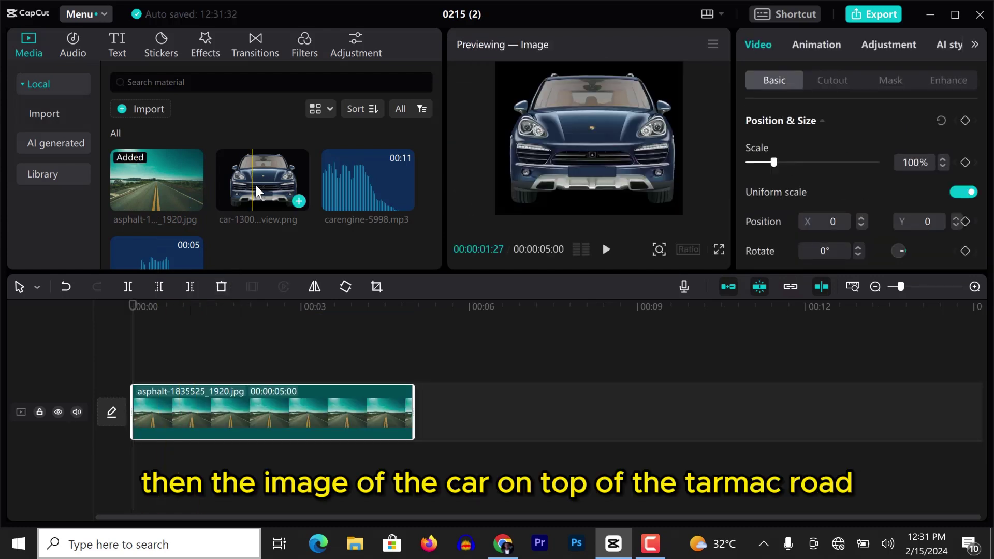
{"action": "left_click_drag", "start_coordinate": [257, 192], "coordinate": [133, 366]}
{"action": "left_click_drag", "start_coordinate": [368, 181], "coordinate": [131, 483]}
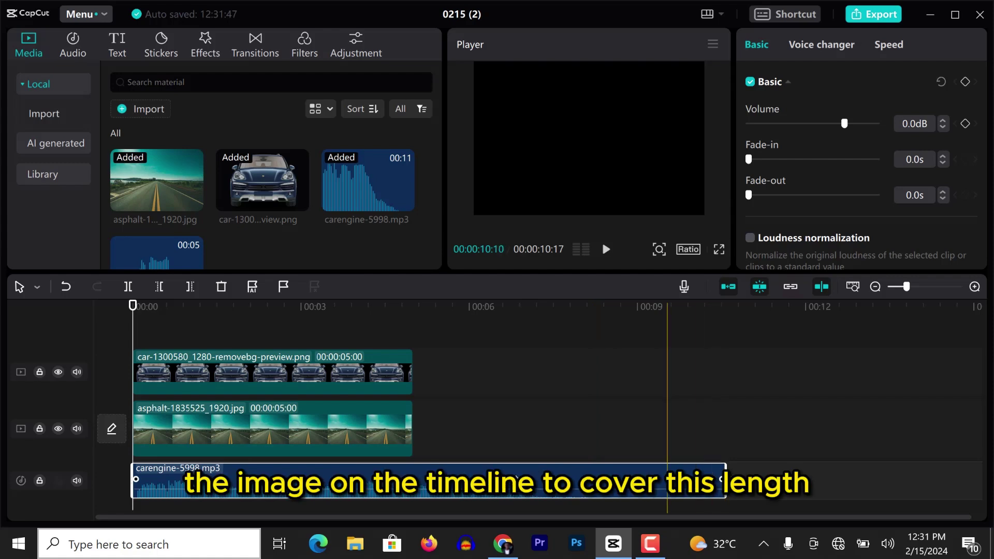
- Stretch the asphalt and car clips to 00:00:10:17 and shrink the car to about 11%
{"action": "left_click_drag", "start_coordinate": [412, 428], "coordinate": [723, 428]}
{"action": "left_click_drag", "start_coordinate": [412, 377], "coordinate": [725, 378]}
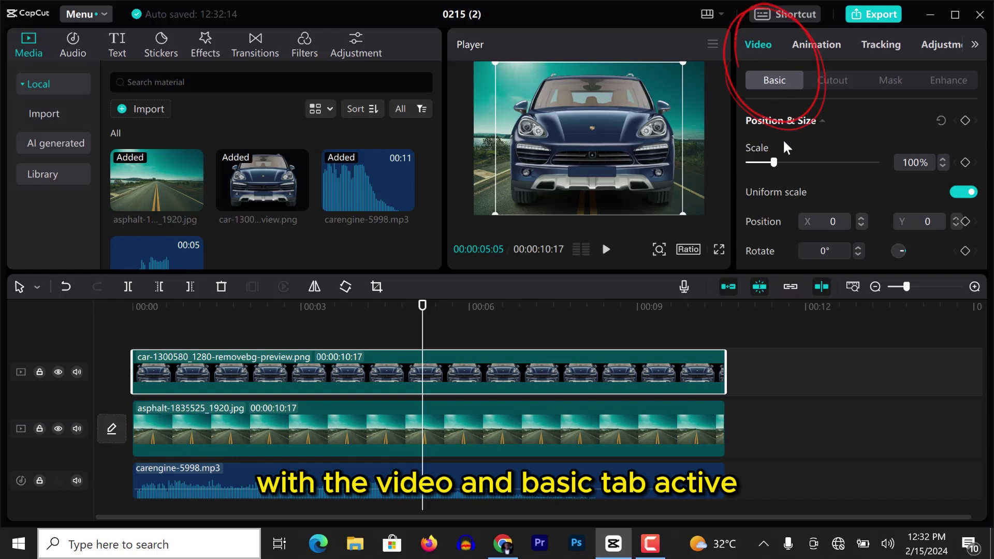
{"action": "left_click_drag", "start_coordinate": [774, 164], "coordinate": [749, 163]}
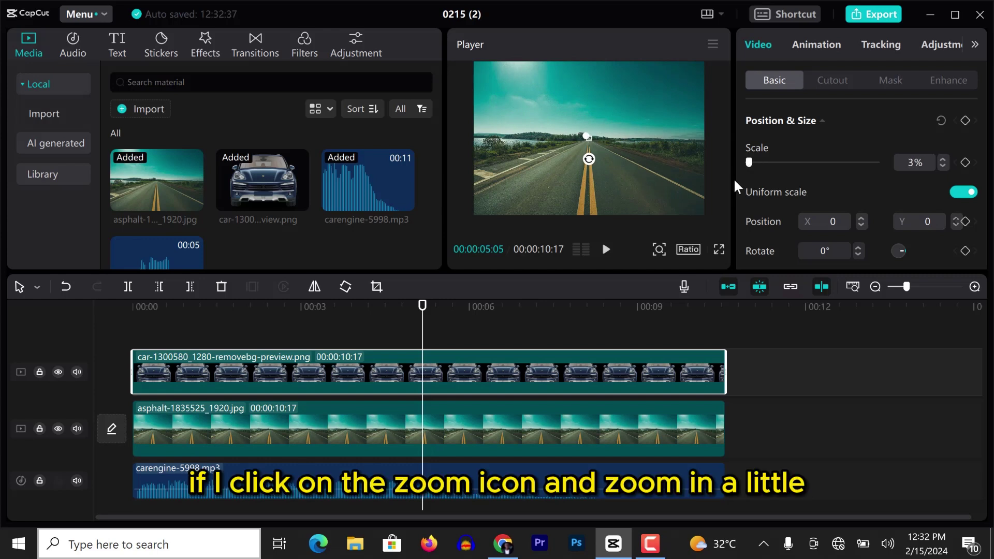
- Zoom the preview in, set the car's scale to 6%, and select the asphalt background clip
{"action": "left_click", "coordinate": [660, 251]}
{"action": "left_click_drag", "start_coordinate": [631, 275], "coordinate": [691, 272]}
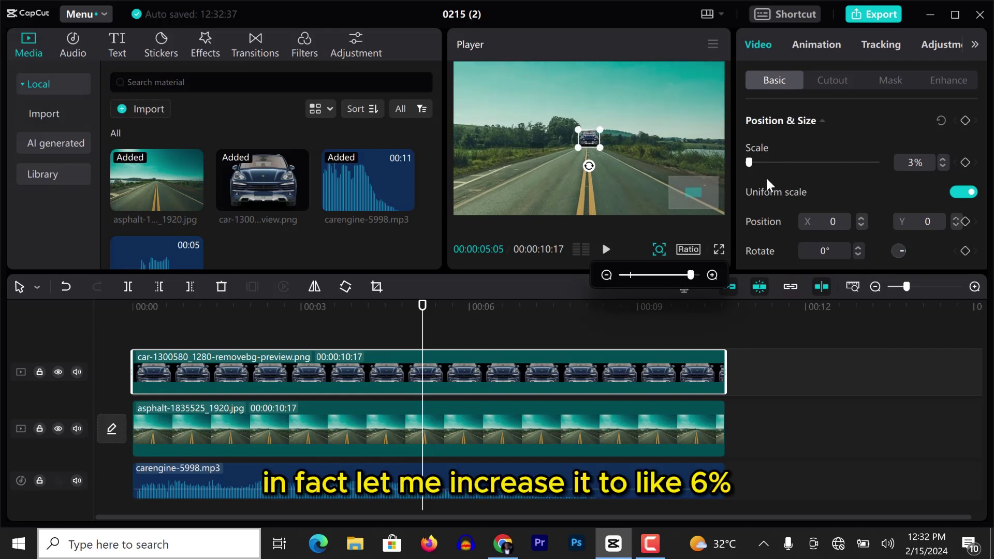
{"action": "left_click_drag", "start_coordinate": [753, 160], "coordinate": [749, 161]}
{"action": "mouse_move", "coordinate": [659, 249]}
{"action": "left_click_drag", "start_coordinate": [691, 275], "coordinate": [632, 274]}
{"action": "left_click", "coordinate": [579, 201]}
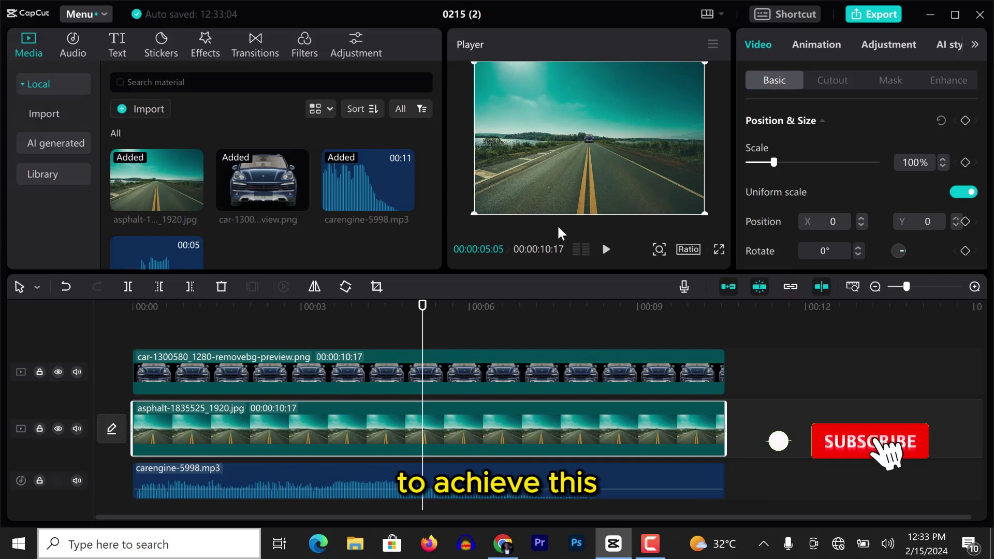
- Replay the 3-4 second stretch to find where the engine starts, leaving the playhead at 00:00:03:08
{"action": "key", "text": "Left"}
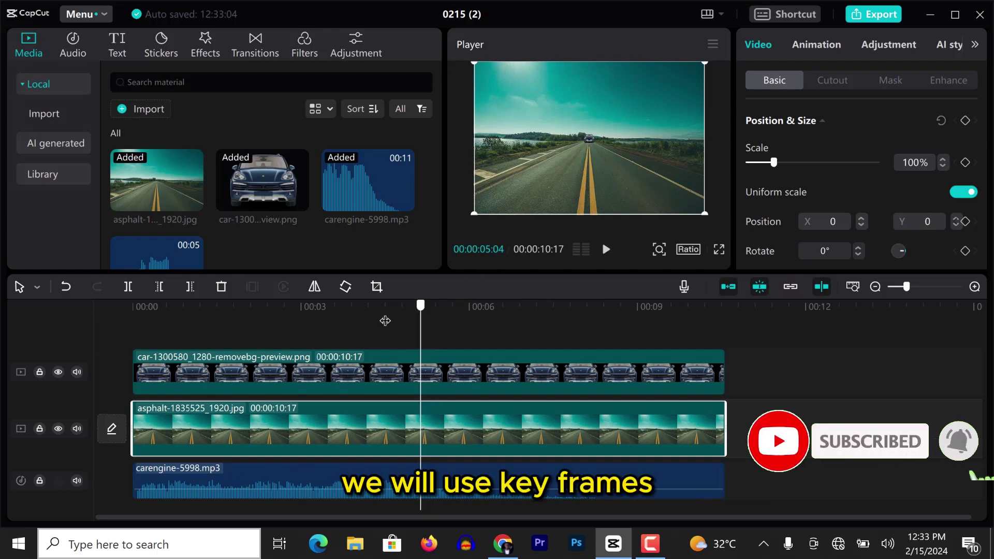
{"action": "left_click_drag", "start_coordinate": [385, 321], "coordinate": [130, 393]}
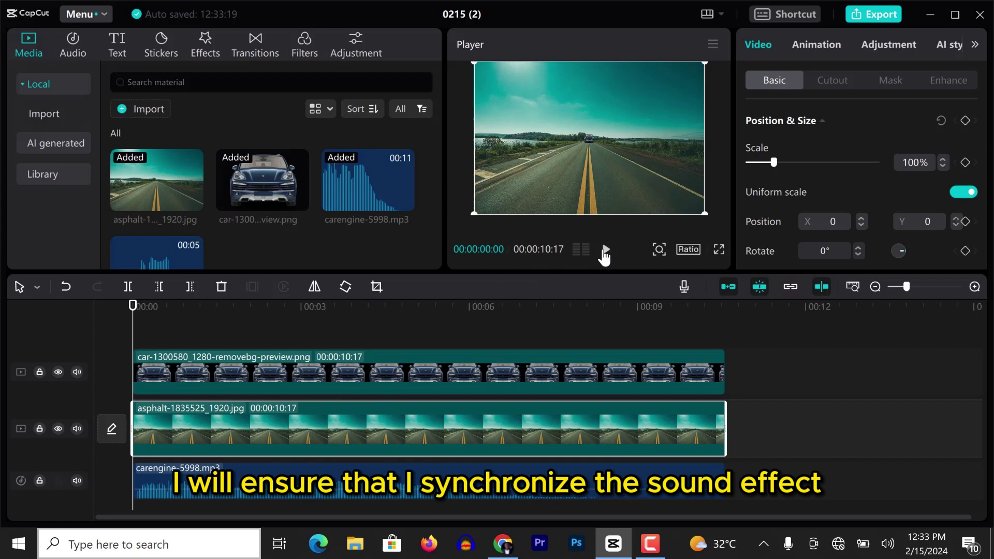
{"action": "left_click", "coordinate": [605, 251]}
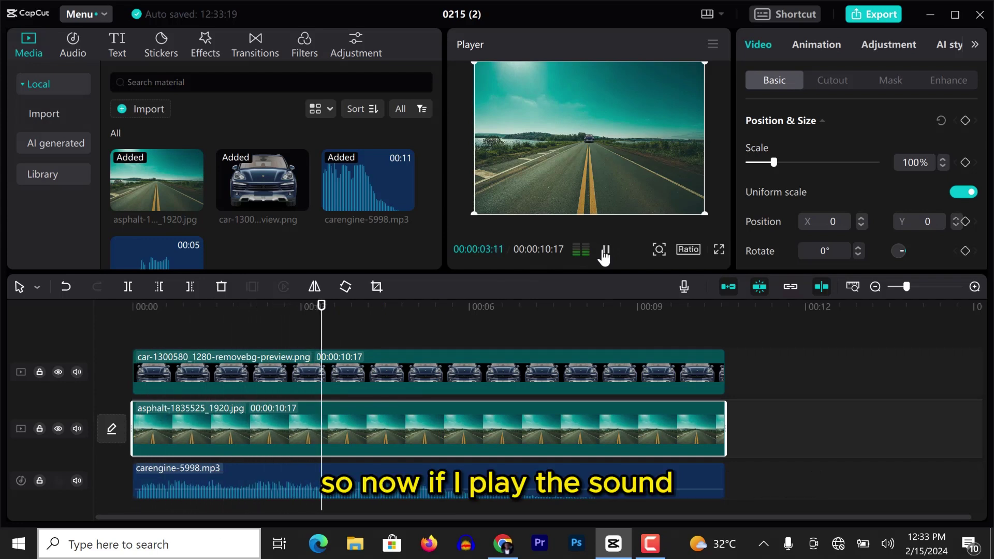
{"action": "left_click", "coordinate": [604, 251]}
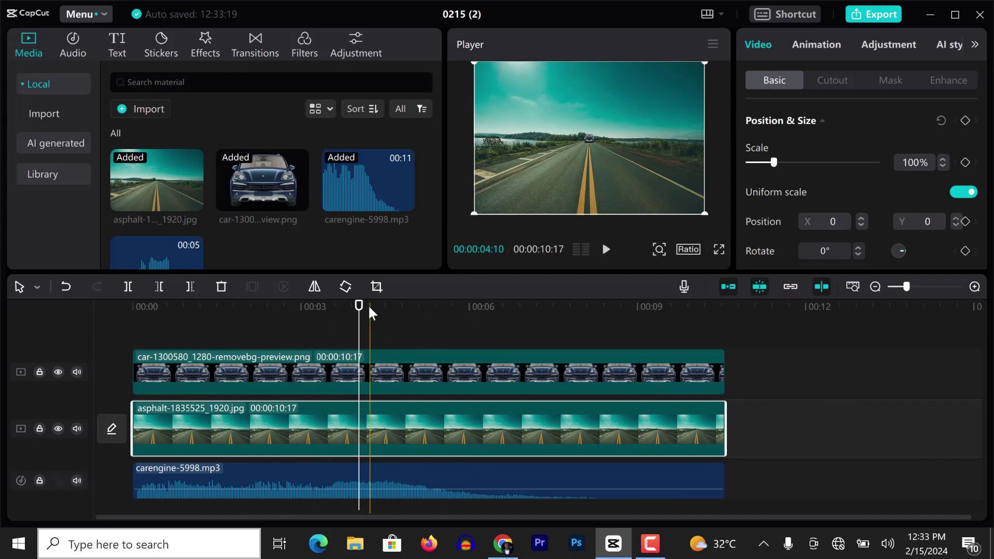
{"action": "left_click_drag", "start_coordinate": [358, 306], "coordinate": [338, 308]}
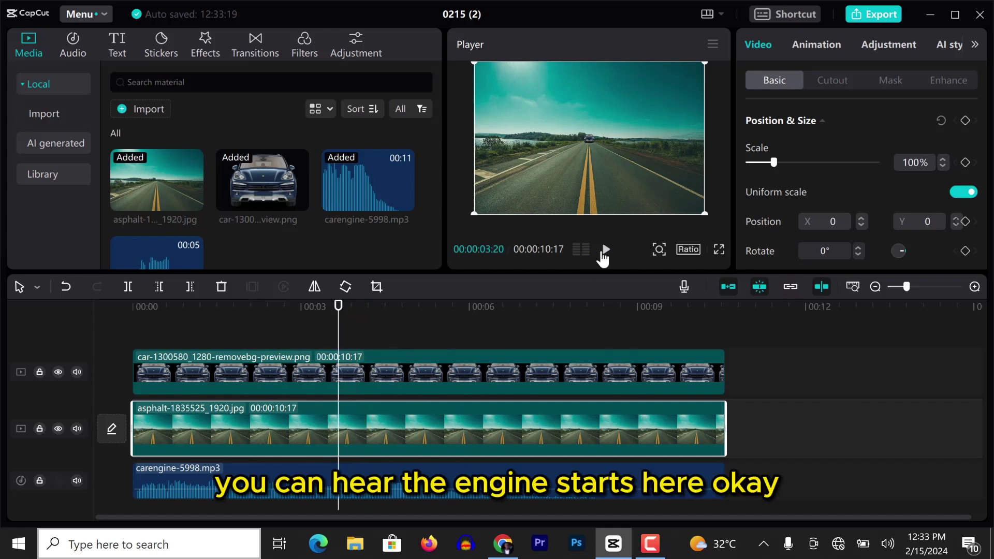
{"action": "left_click", "coordinate": [604, 250]}
{"action": "left_click", "coordinate": [605, 250]}
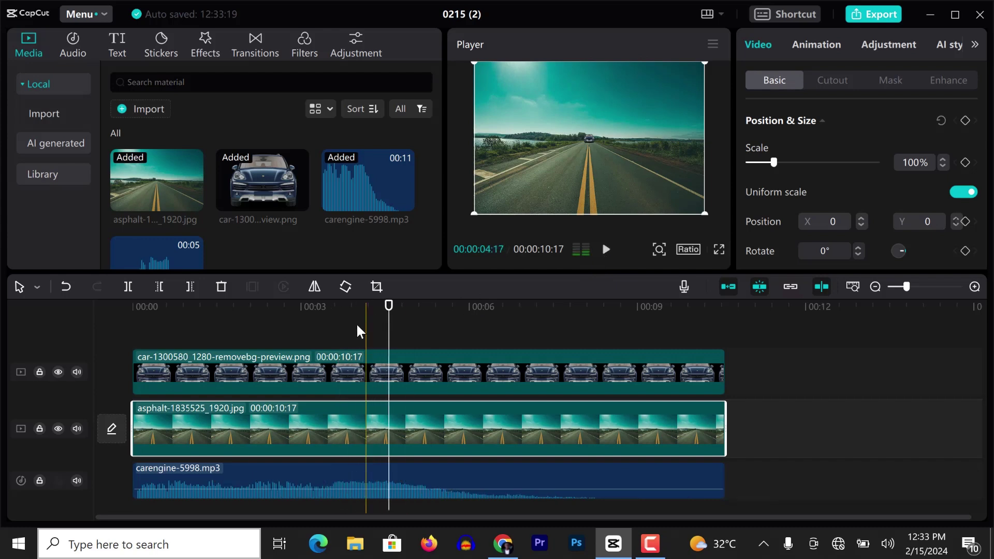
{"action": "mouse_move", "coordinate": [389, 306]}
{"action": "left_mouse_down"}
{"action": "mouse_move", "coordinate": [331, 317]}
{"action": "mouse_move", "coordinate": [285, 310]}
{"action": "left_mouse_up"}
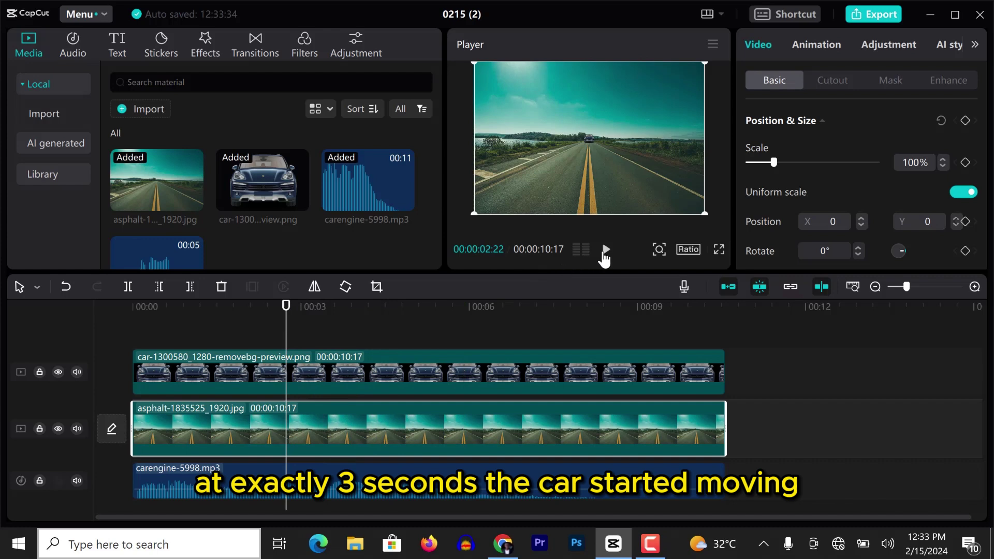
{"action": "left_click", "coordinate": [605, 251]}
{"action": "left_click", "coordinate": [599, 252]}
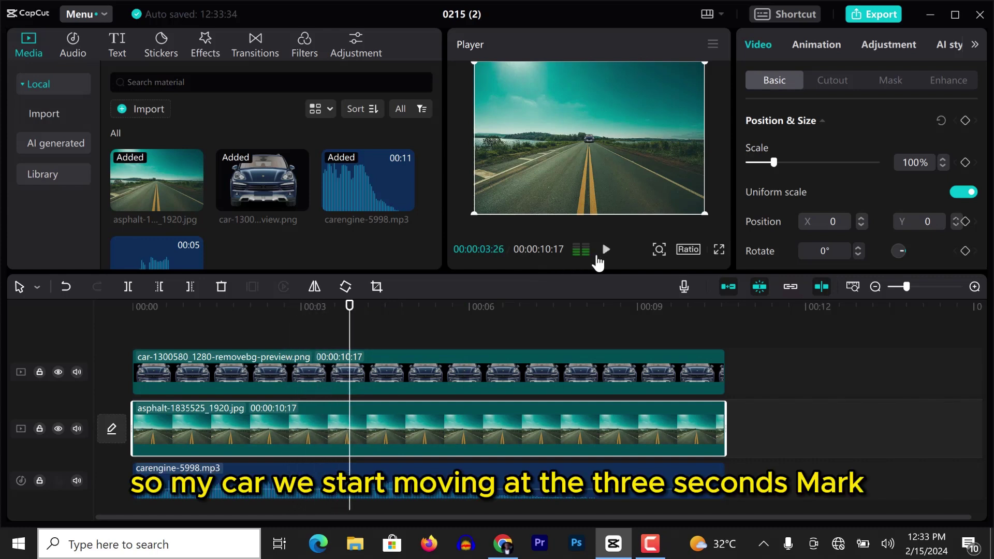
{"action": "left_click_drag", "start_coordinate": [350, 311], "coordinate": [315, 318]}
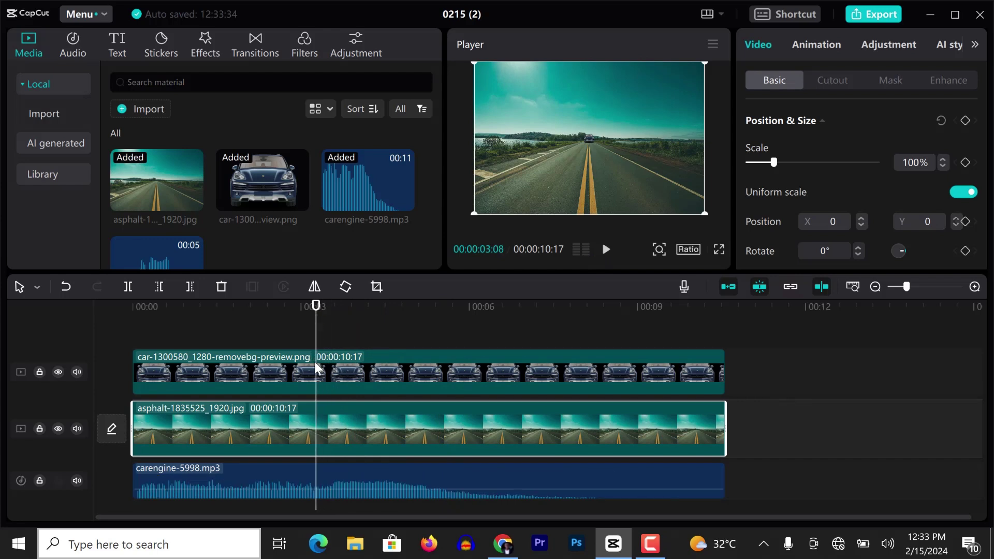
- Keyframe the car's Scale at 6% at 00:00:03:08 and about 89% near 00:00:10:07
{"action": "left_click", "coordinate": [325, 382]}
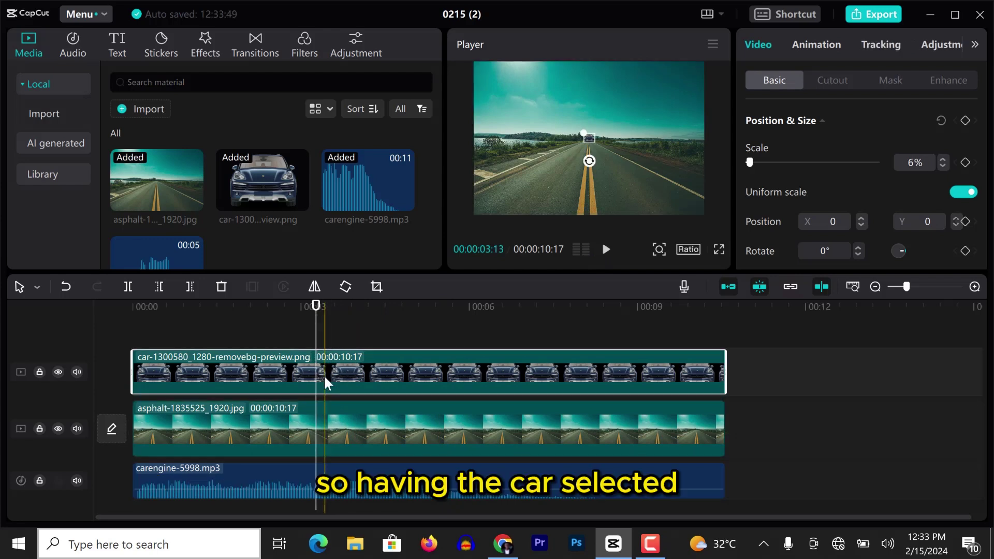
{"action": "left_click", "coordinate": [966, 163]}
{"action": "left_click_drag", "start_coordinate": [383, 307], "coordinate": [707, 315]}
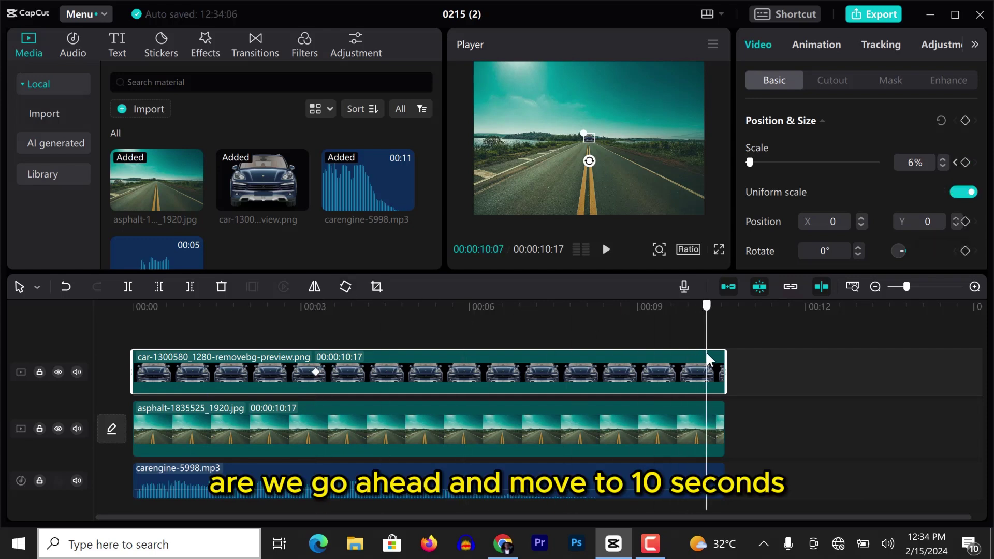
{"action": "left_click", "coordinate": [965, 163]}
{"action": "left_click", "coordinate": [707, 372]}
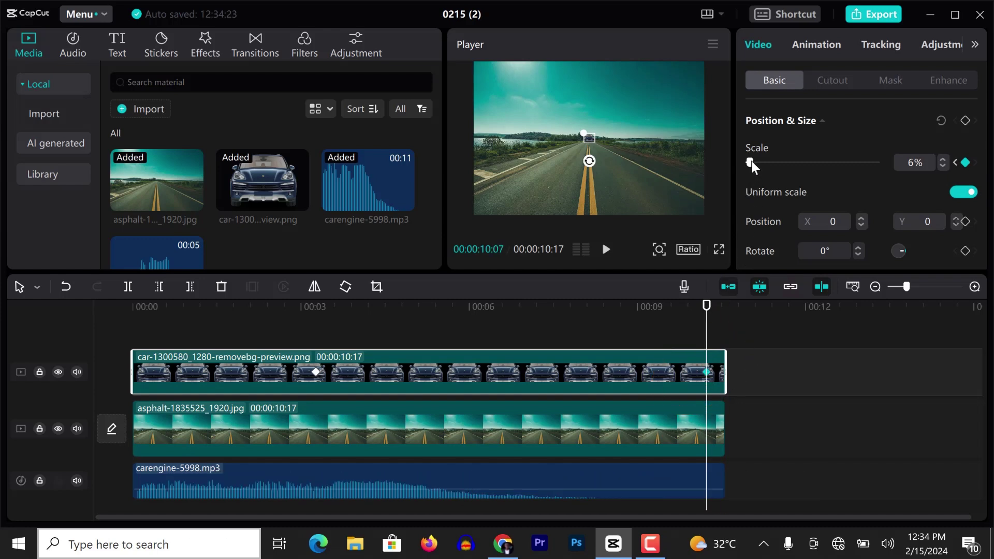
{"action": "left_click_drag", "start_coordinate": [752, 160], "coordinate": [768, 160]}
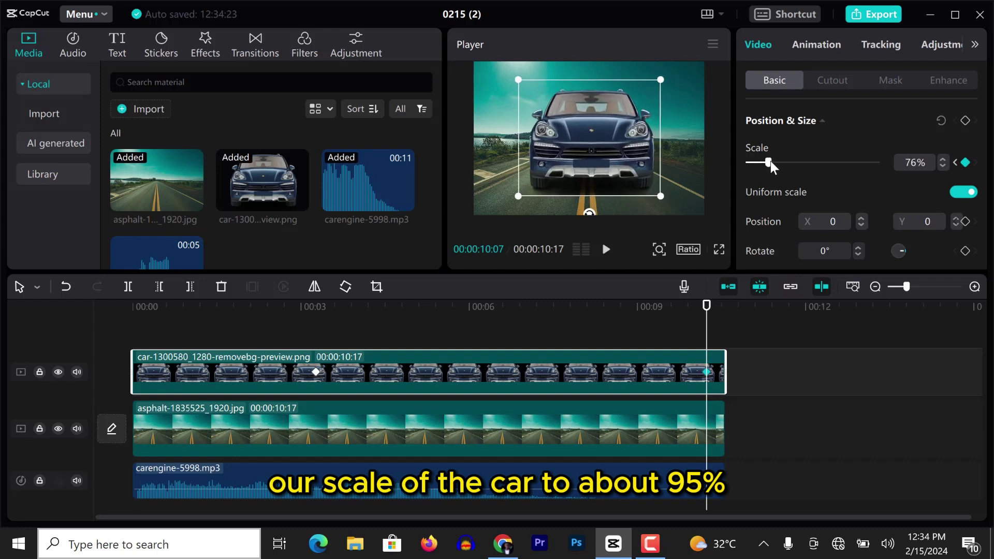
{"action": "left_click_drag", "start_coordinate": [770, 160], "coordinate": [777, 162]}
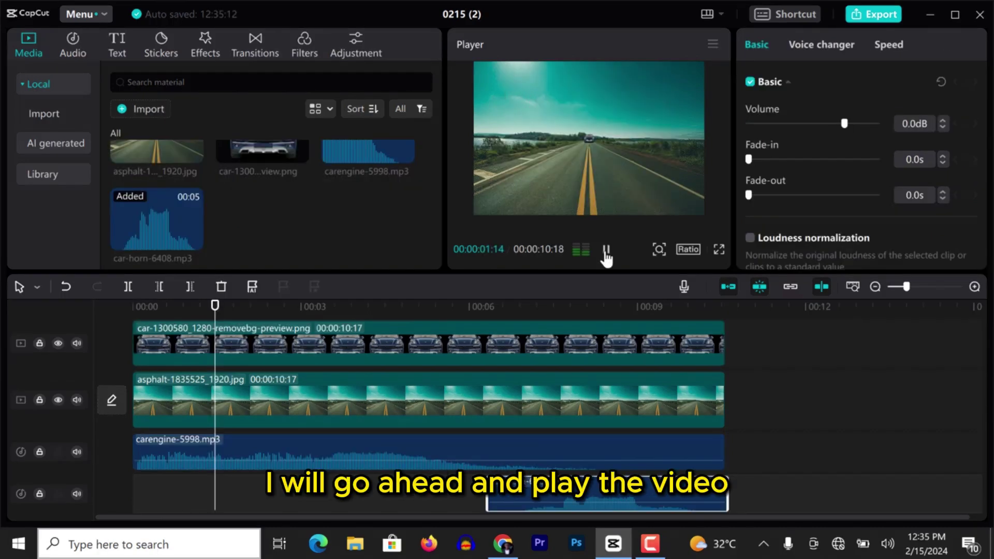